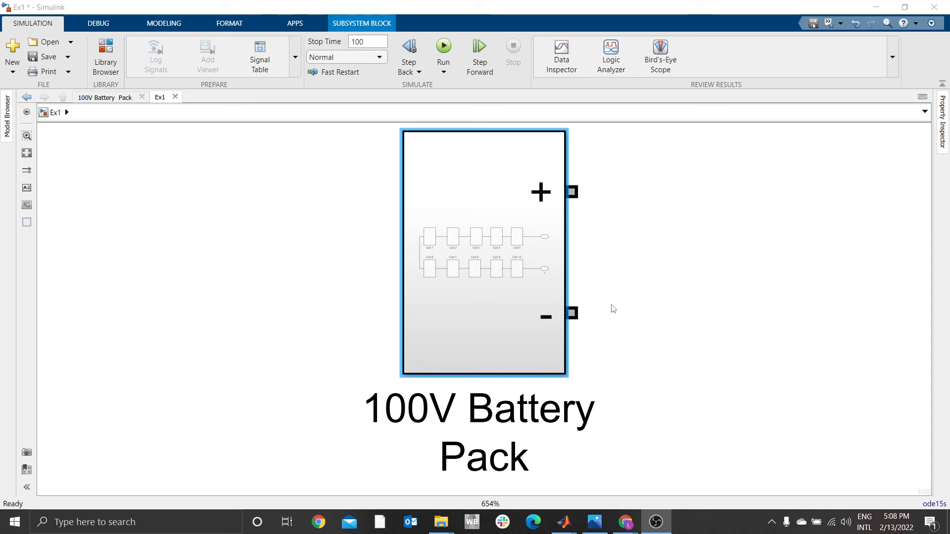
Select the 100V Battery Pack block in the Ex1 model.
left_click(481, 323)
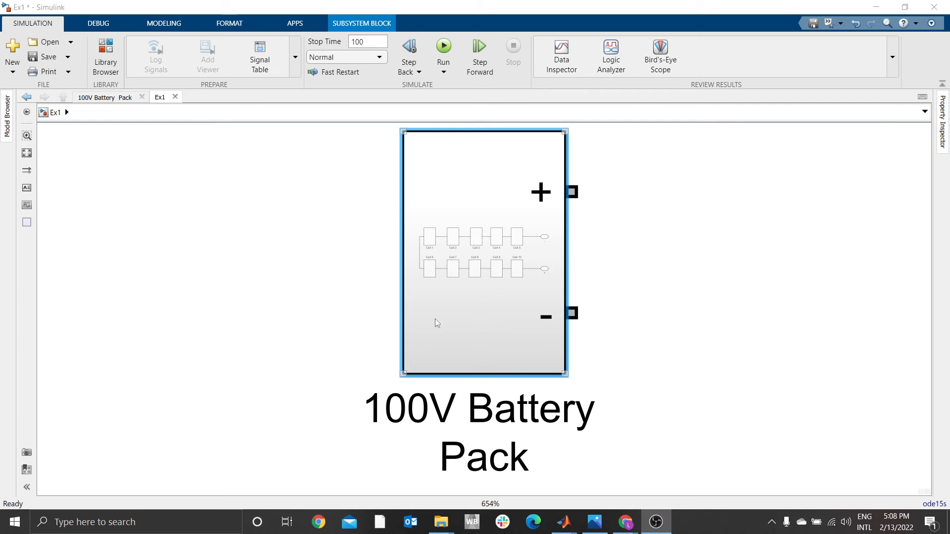
Open the 100V Battery Pack, then Cell 10, and view its 10 V source.
double_click(467, 301)
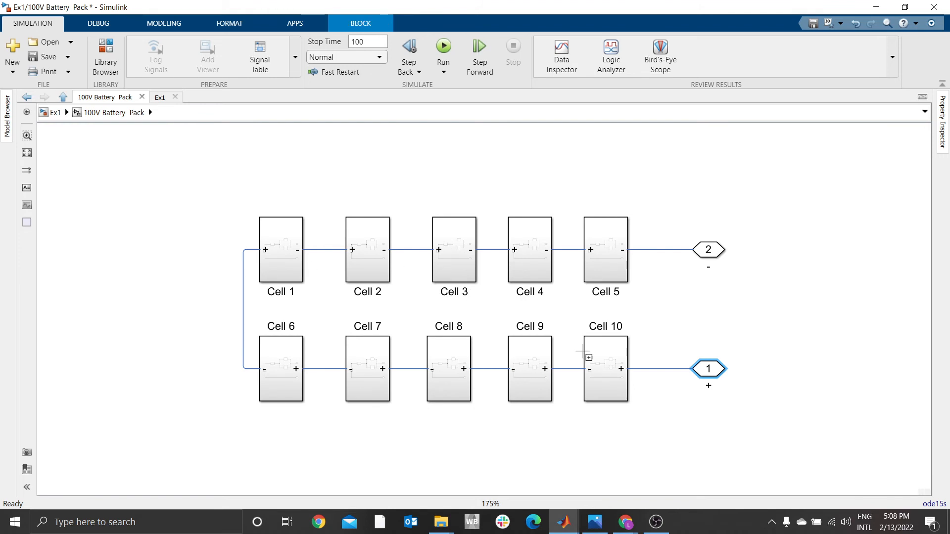
double_click(599, 364)
left_click(321, 336)
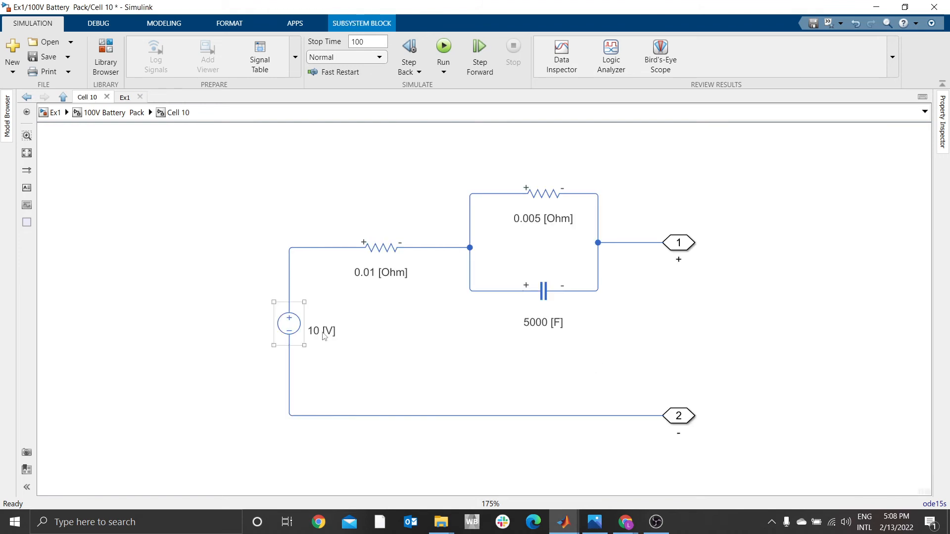
left_click(215, 231)
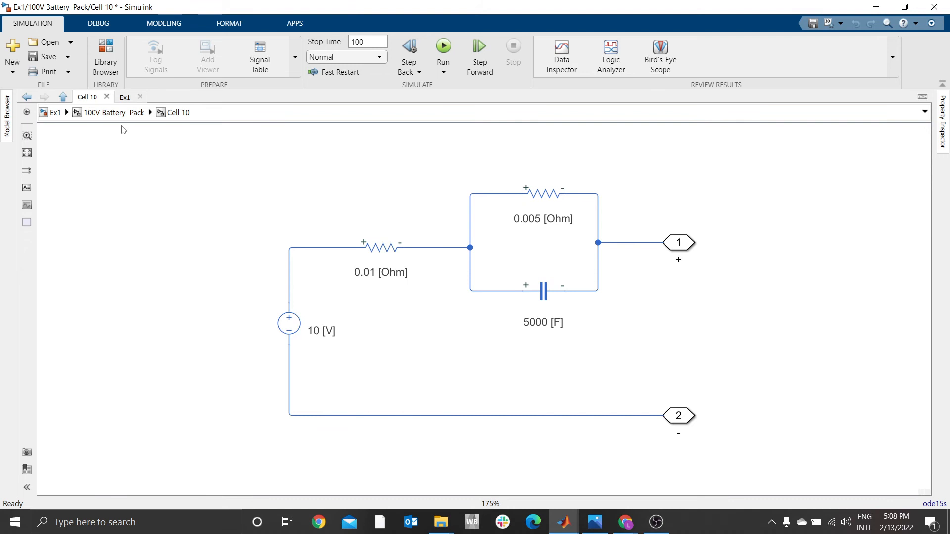
Navigate back up through 100V Battery Pack to the top-level Ex1 model.
left_click(112, 112)
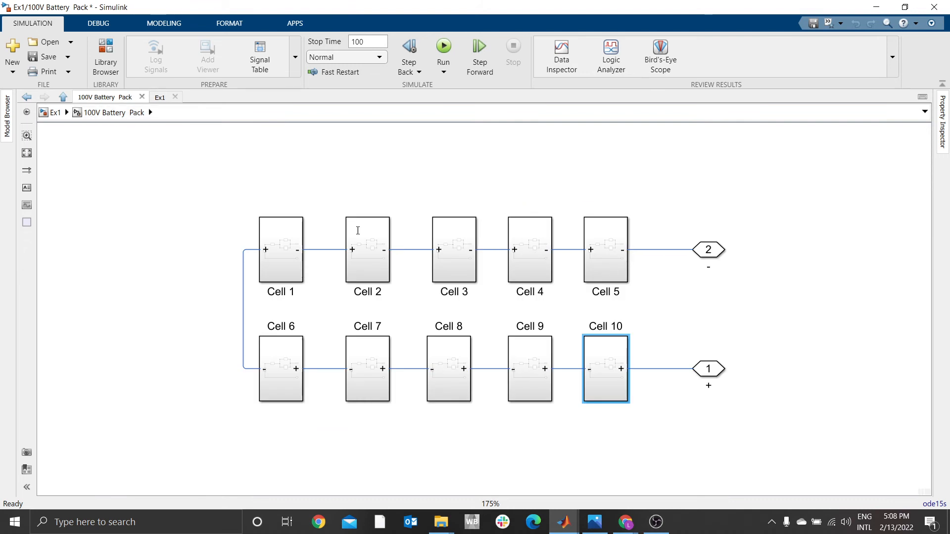
left_click(615, 331)
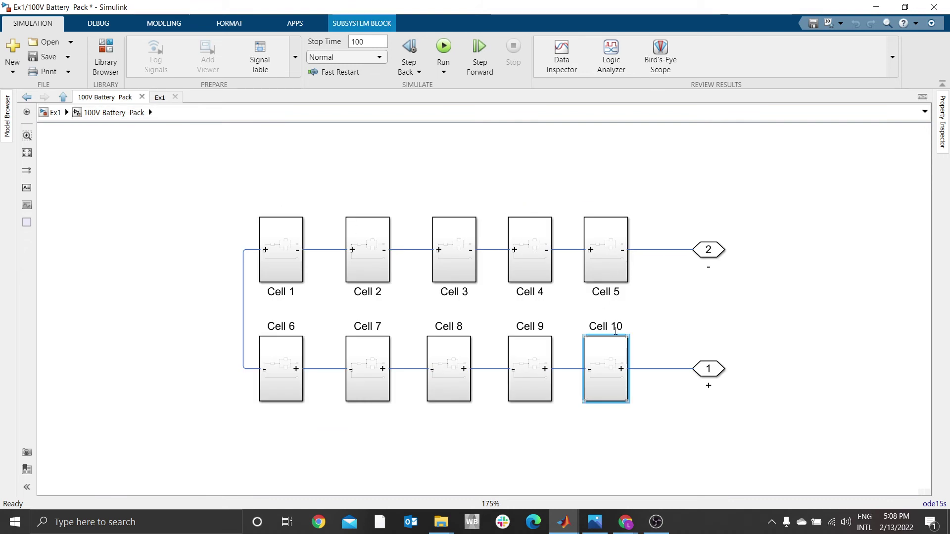
left_click(55, 112)
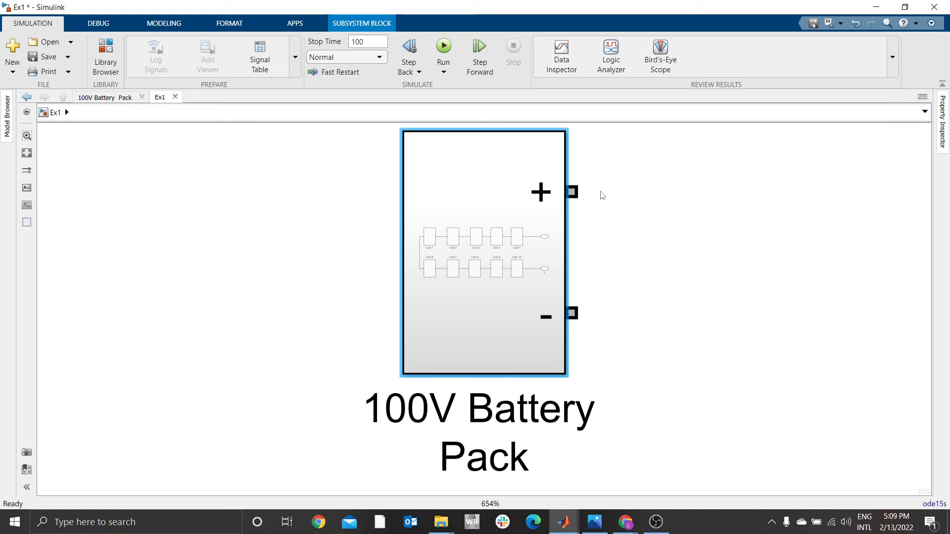
Show the Simscape Electrical Sensors library with Current and Voltage Sensor blocks.
left_click(106, 53)
scroll(93, 249, "down", 2)
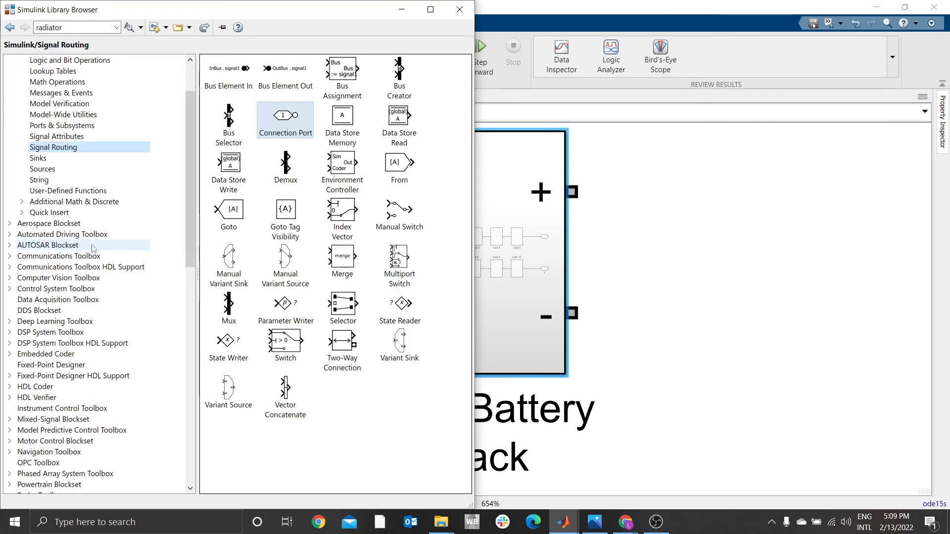
scroll(93, 248, "down", 6)
scroll(88, 357, "down", 2)
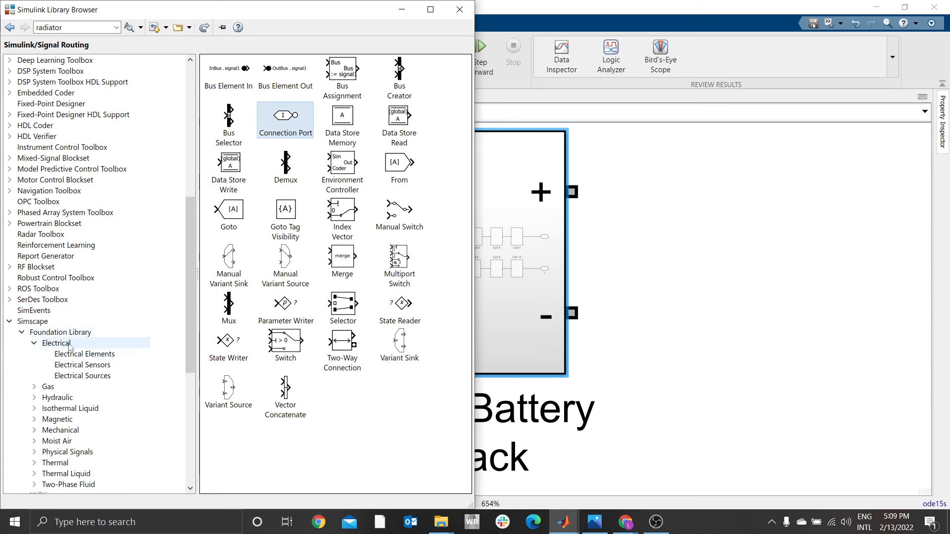
left_click(92, 366)
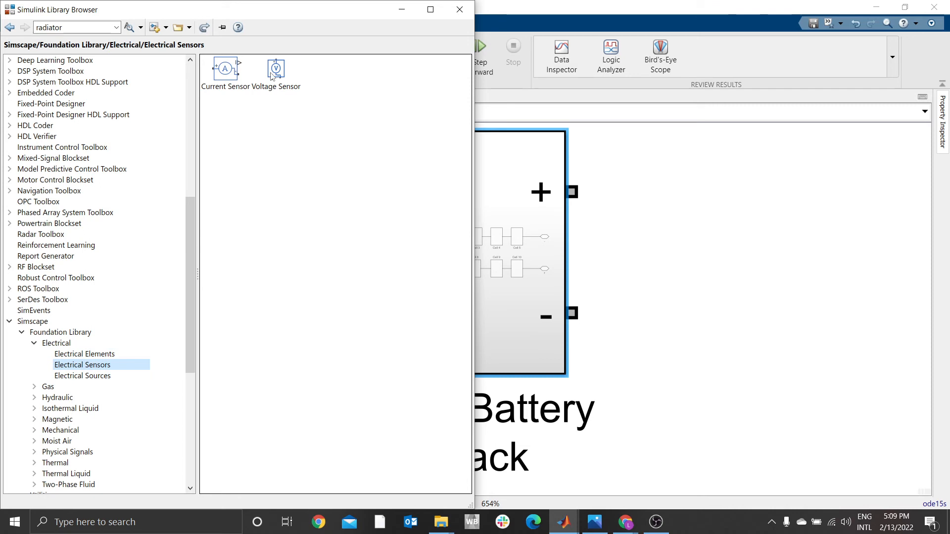
Place a Voltage Sensor, wire its plus to the battery plus, and flip it.
left_click_drag(276, 71, 743, 272)
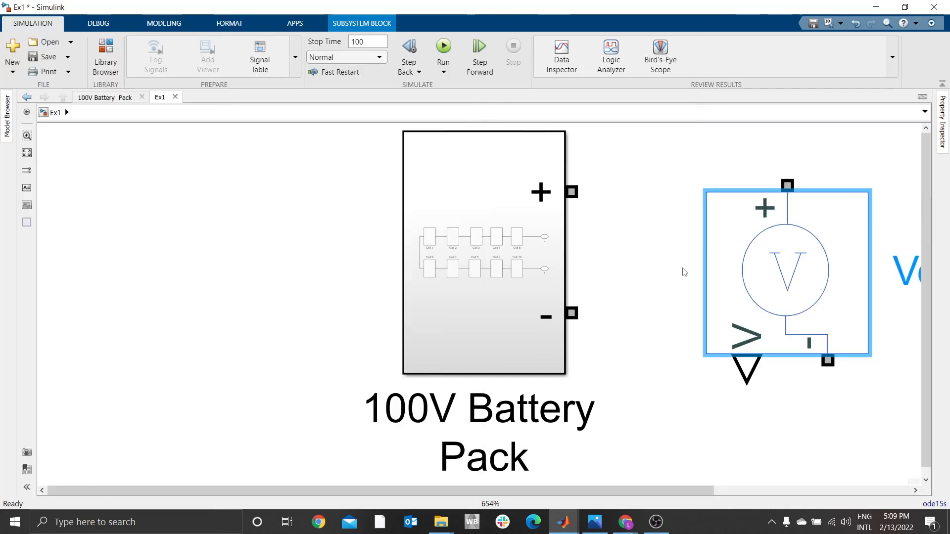
scroll(666, 269, "right", 3)
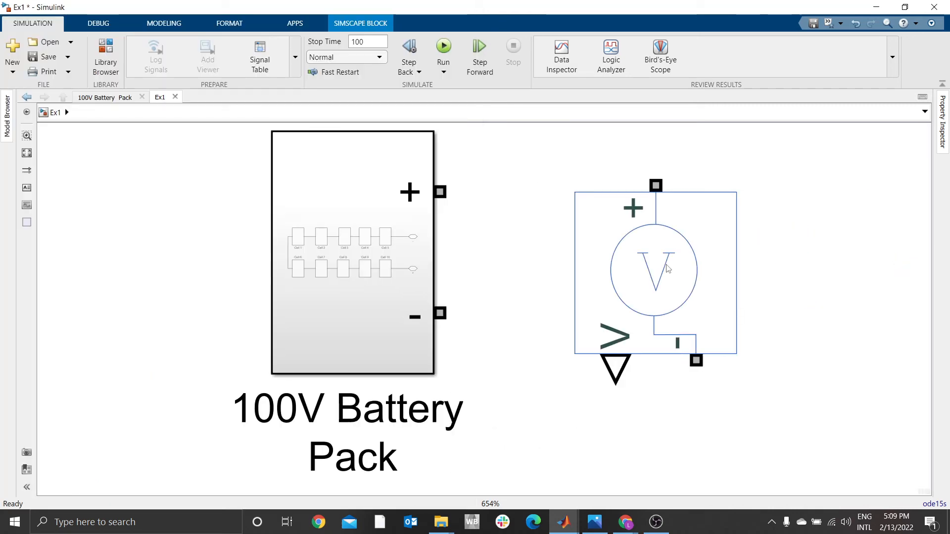
left_click_drag(655, 185, 445, 191)
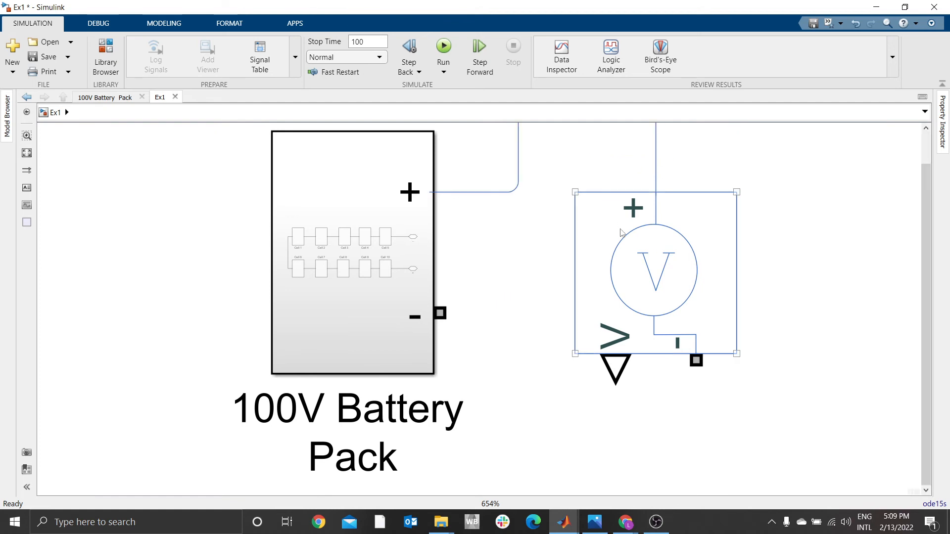
left_click_drag(633, 258, 693, 279)
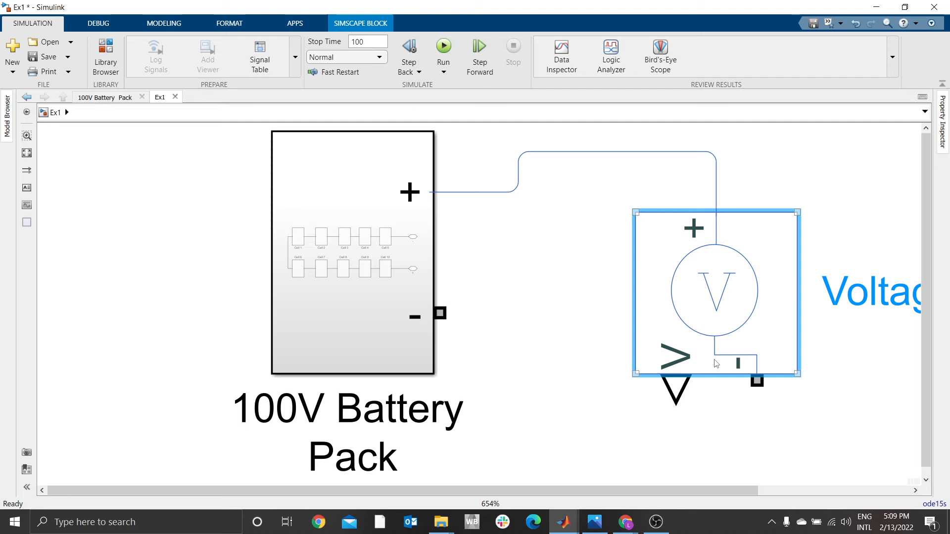
key("ctrl+i")
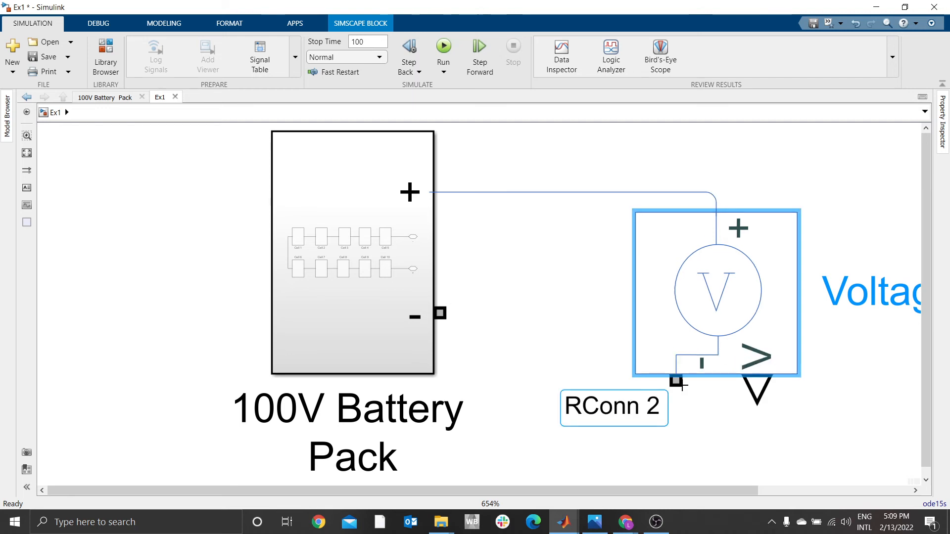
Wire the sensor's minus terminal to the battery minus and align the sensor.
mouse_move(675, 381)
left_mouse_down()
mouse_move(512, 350)
mouse_move(443, 314)
left_mouse_up()
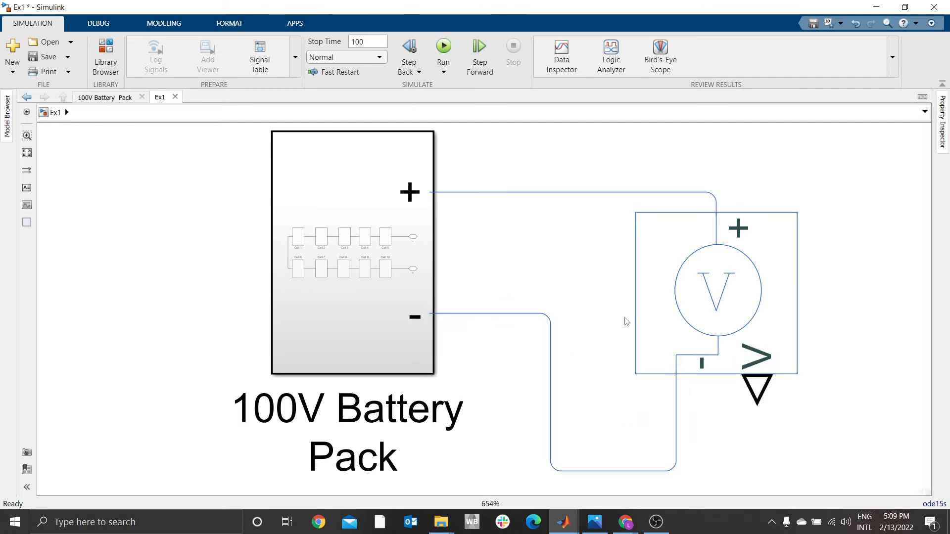
mouse_move(659, 289)
left_mouse_down()
mouse_move(638, 247)
mouse_move(597, 244)
left_mouse_up()
mouse_move(738, 333)
left_mouse_down()
mouse_move(694, 275)
mouse_move(683, 279)
left_mouse_up()
left_click(685, 342)
key("space")
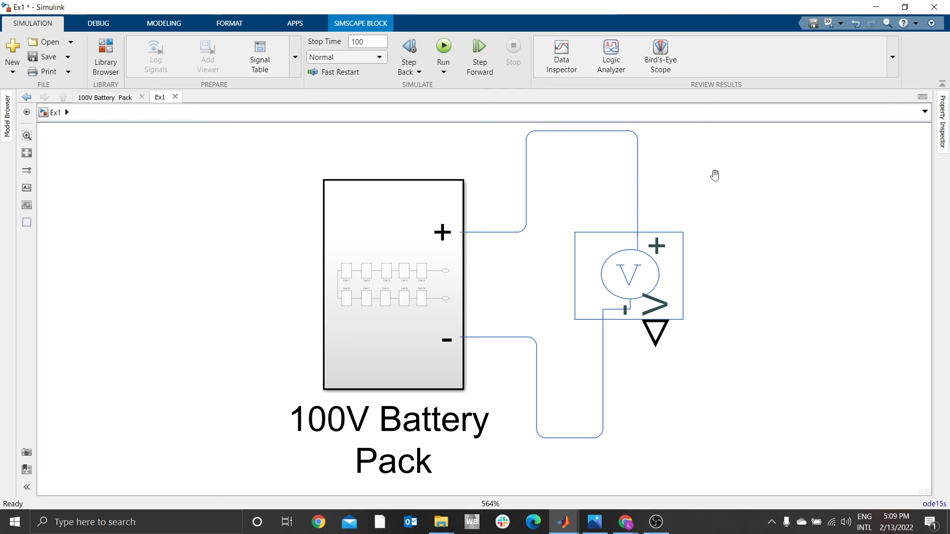
Tidy the top and bottom wires and start a signal line from the sensor output.
left_click_drag(585, 132, 593, 201)
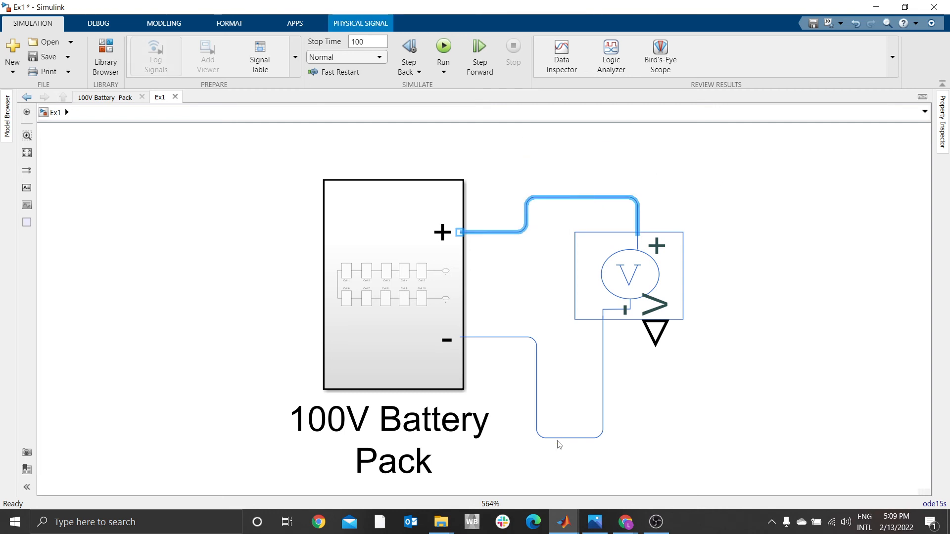
mouse_move(559, 438)
left_mouse_down()
mouse_move(568, 350)
mouse_move(568, 368)
left_mouse_up()
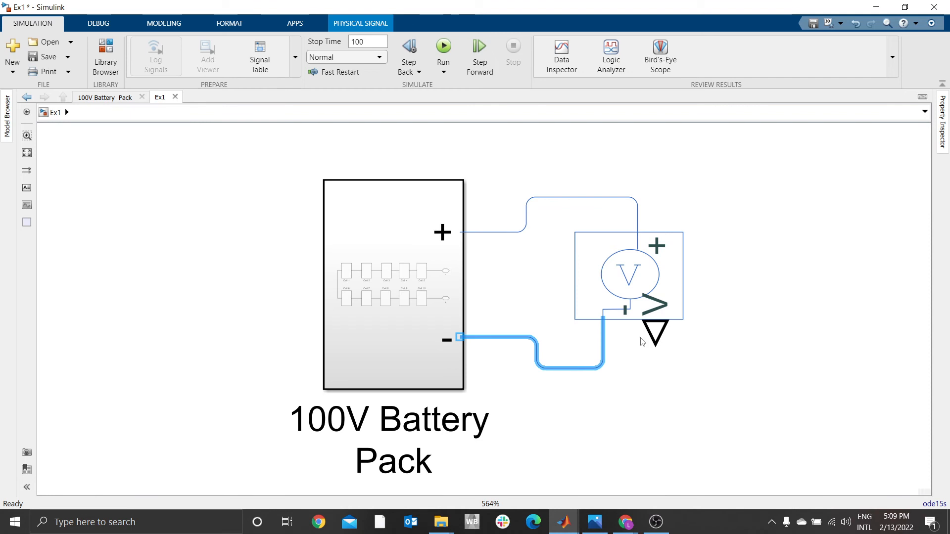
left_click(725, 275)
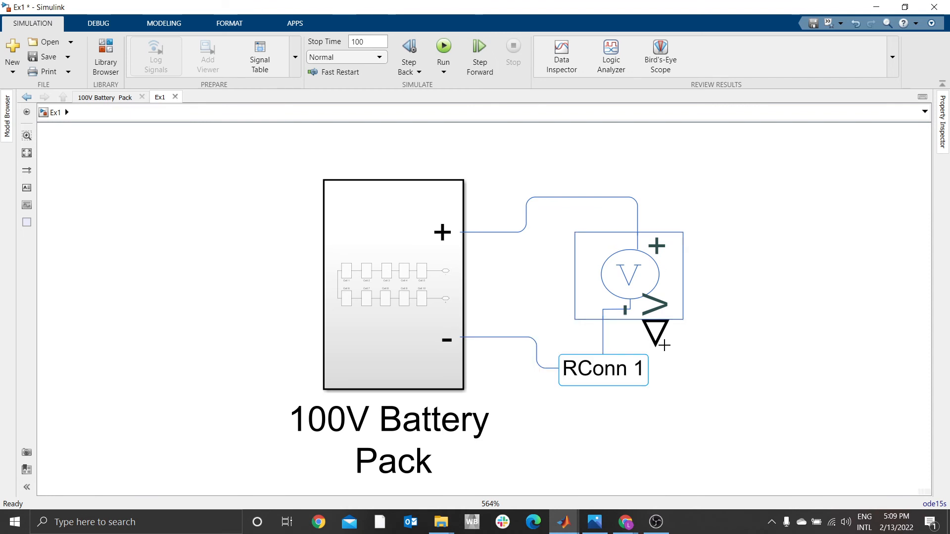
left_click_drag(662, 344, 791, 371)
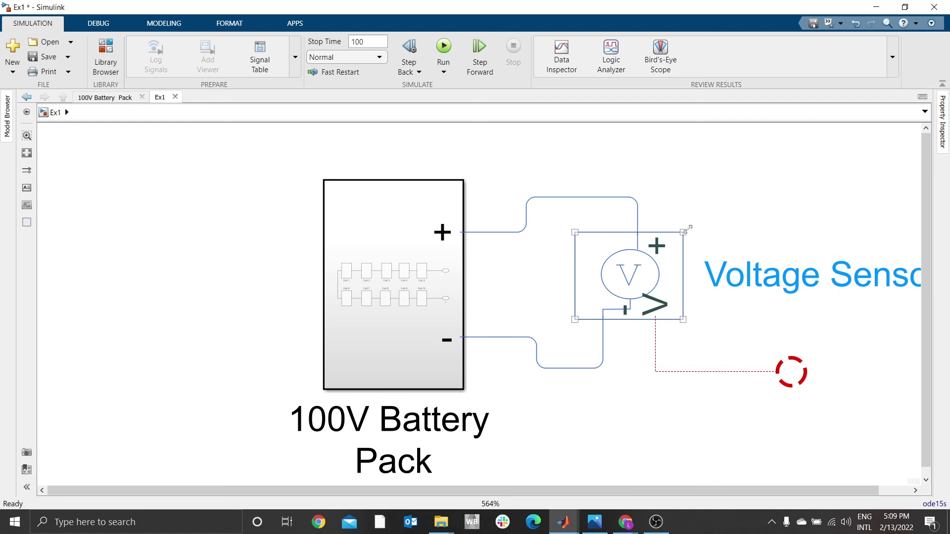
Deselect the voltage sensor by clicking empty canvas.
left_click(771, 162)
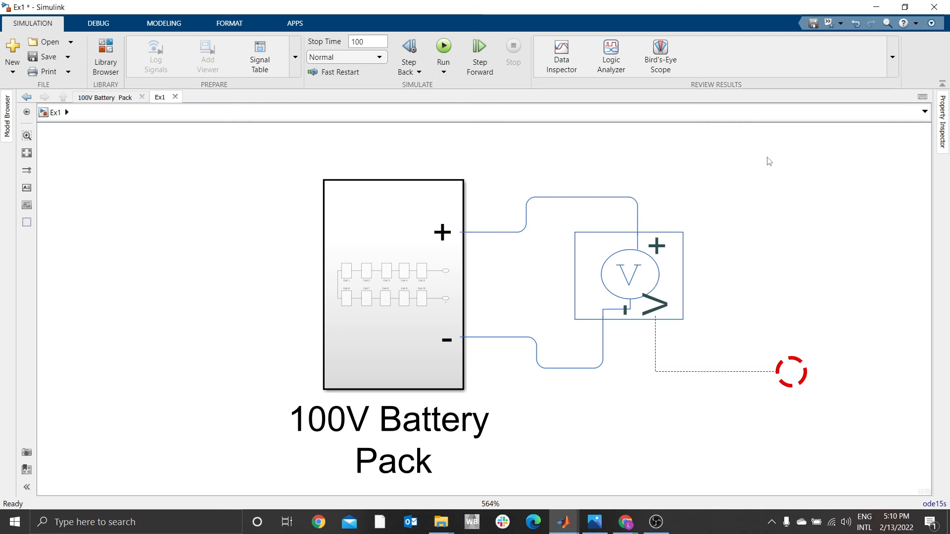
Add a PS-Simulink Converter from Simscape Utilities and wire the sensor output to its input.
left_click(105, 59)
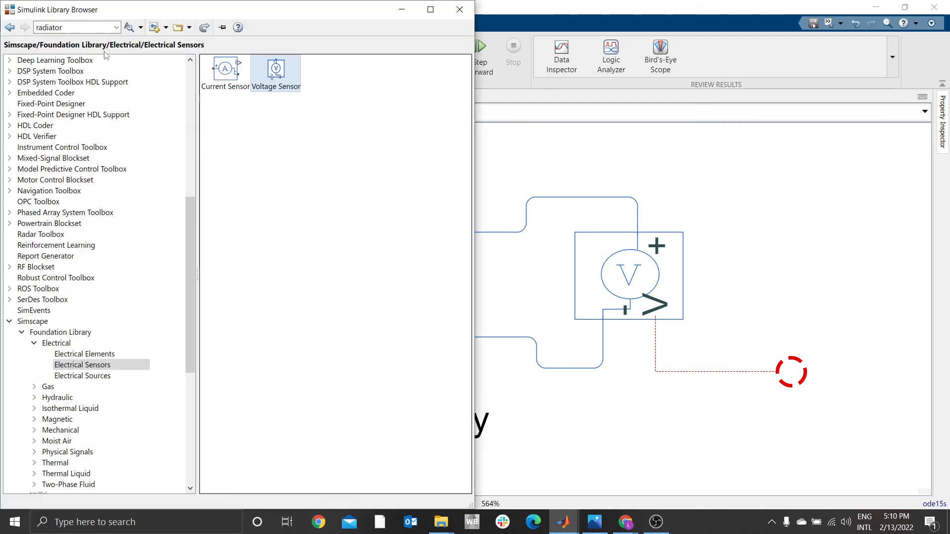
scroll(73, 327, "down", 3)
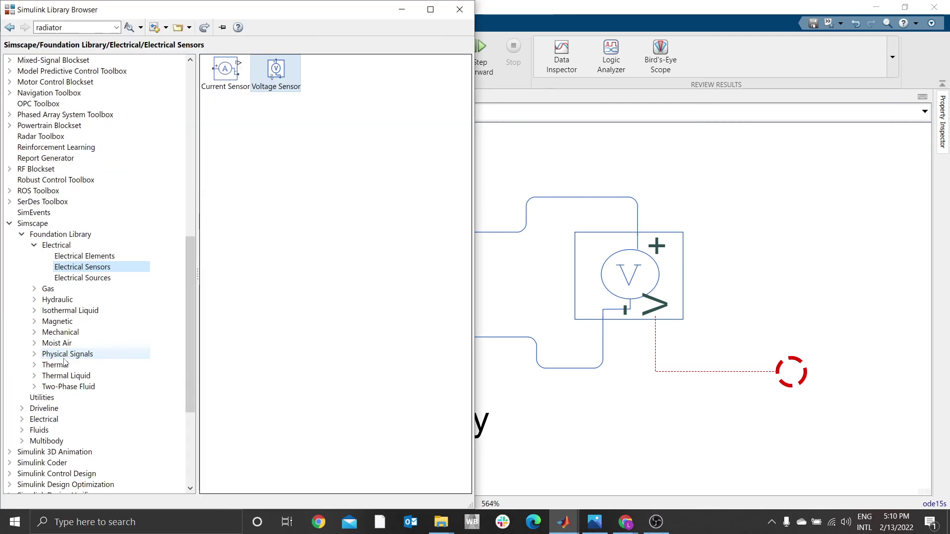
left_click(45, 398)
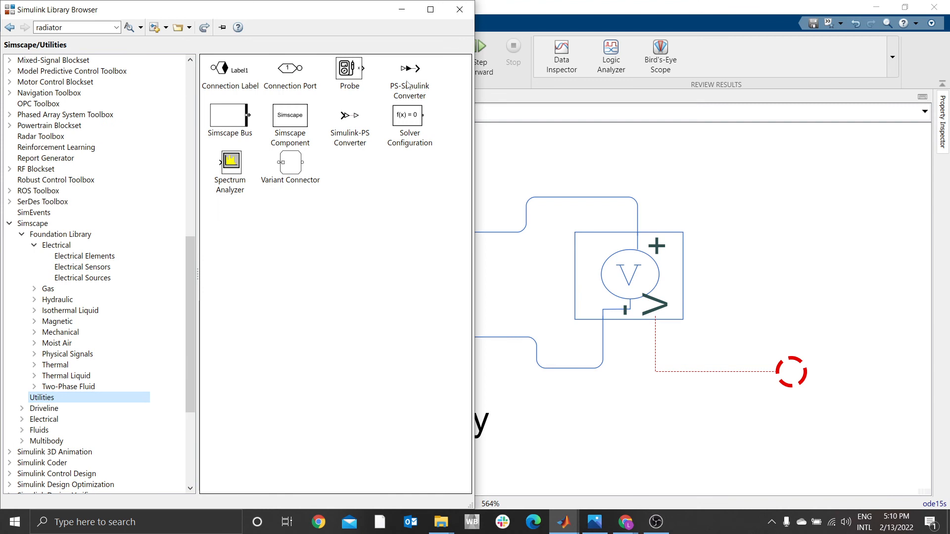
left_click_drag(407, 86, 813, 239)
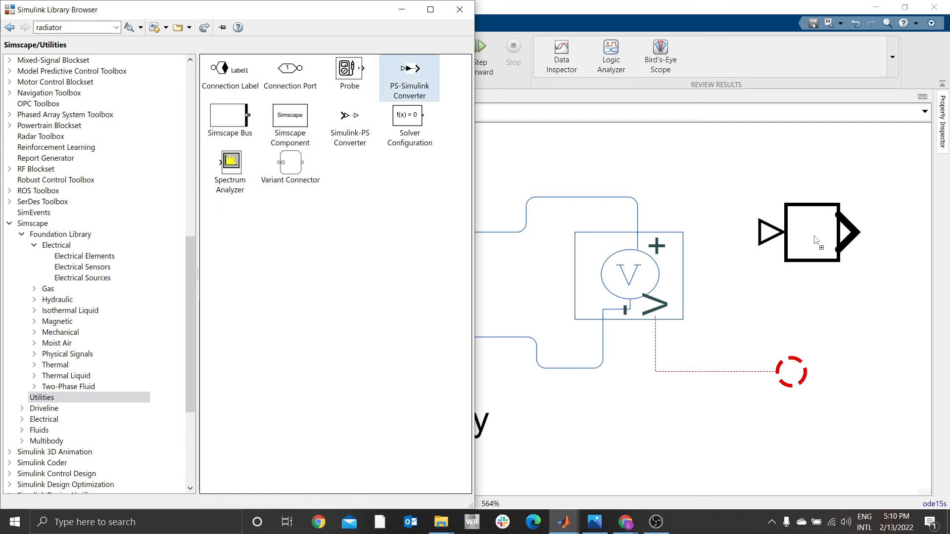
left_click_drag(814, 239, 822, 239)
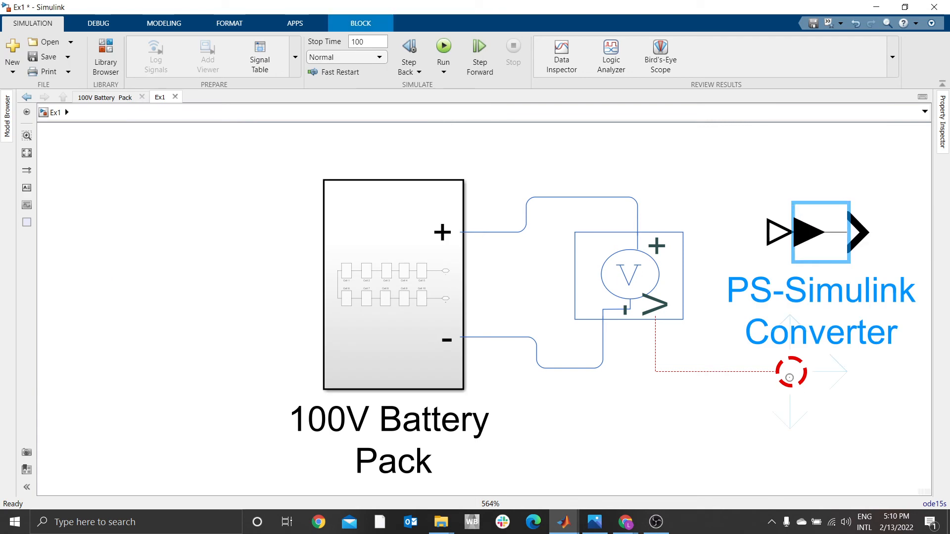
mouse_move(791, 371)
left_mouse_down()
mouse_move(768, 233)
mouse_move(829, 383)
mouse_move(813, 381)
left_mouse_up()
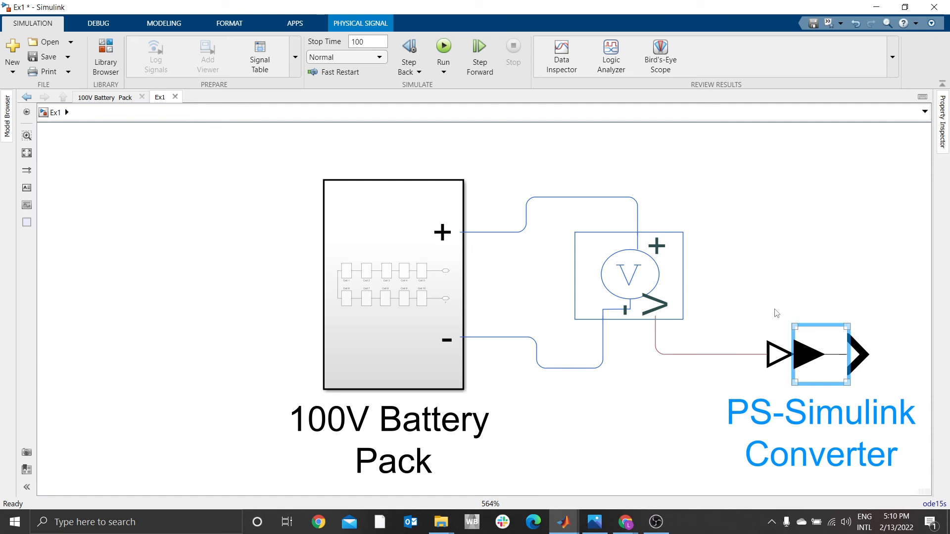
Quick-insert a Display block via 'dis', resize it, and attach it to the converter's output line.
left_click(756, 288)
double_click(752, 287)
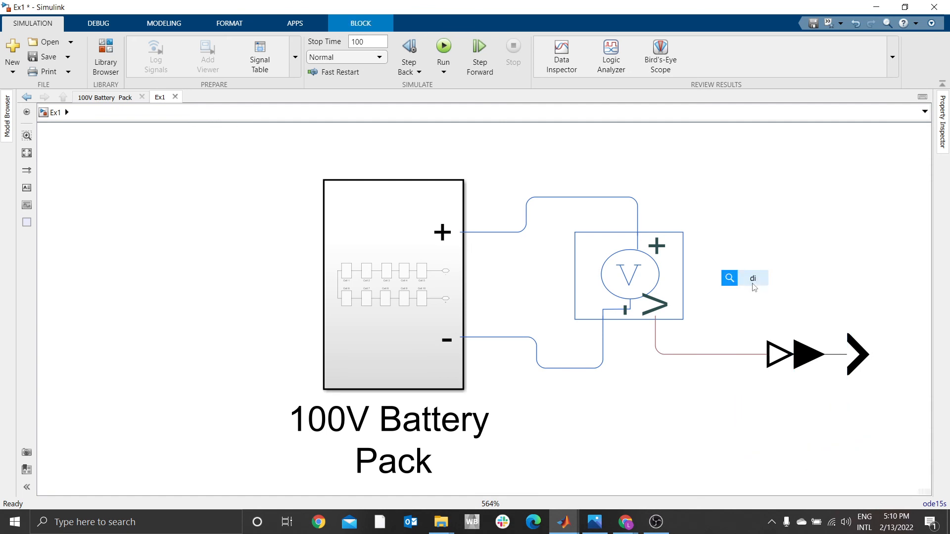
type("dis")
key("Return")
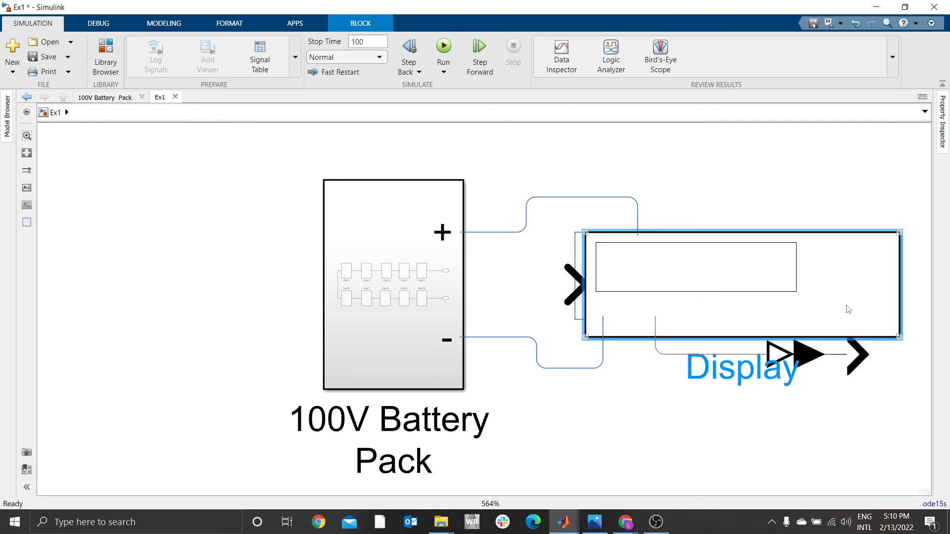
left_click_drag(899, 338, 754, 335)
left_click_drag(701, 279, 842, 280)
scroll(819, 278, "up", 1)
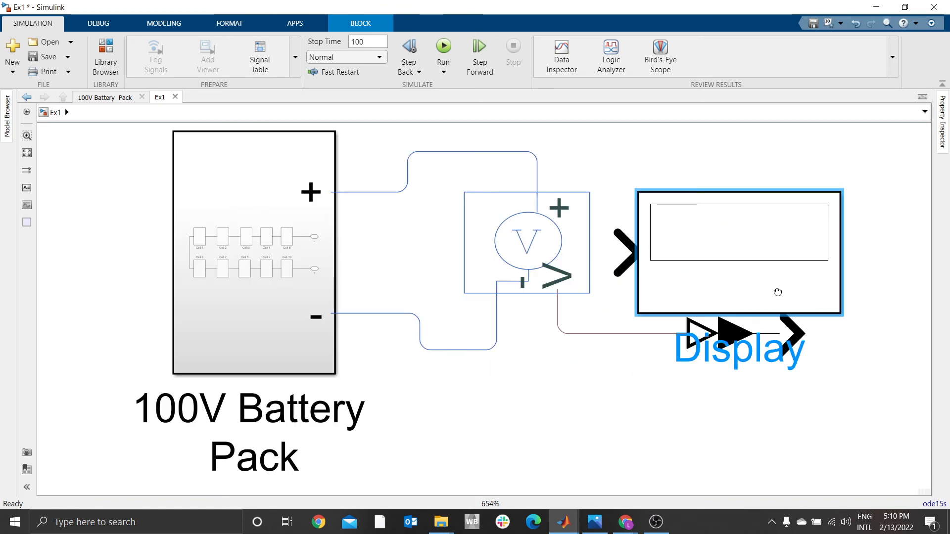
mouse_move(779, 293)
left_mouse_down()
mouse_move(880, 334)
mouse_move(558, 303)
mouse_move(427, 237)
left_mouse_up()
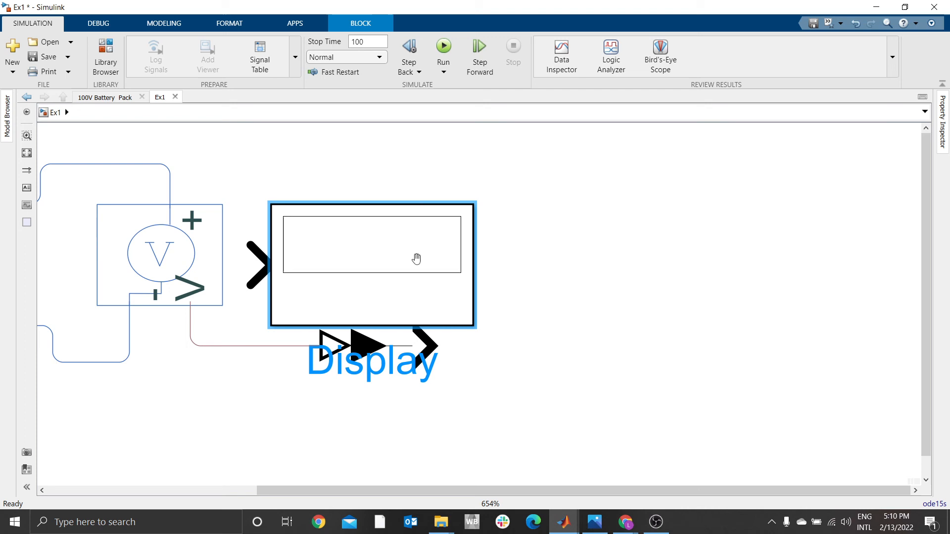
left_click_drag(394, 290, 613, 366)
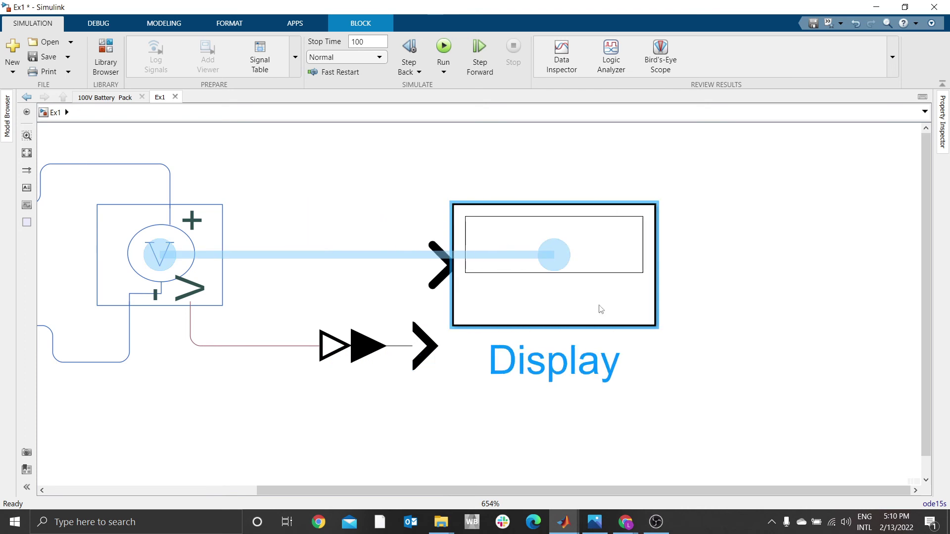
left_click(437, 346)
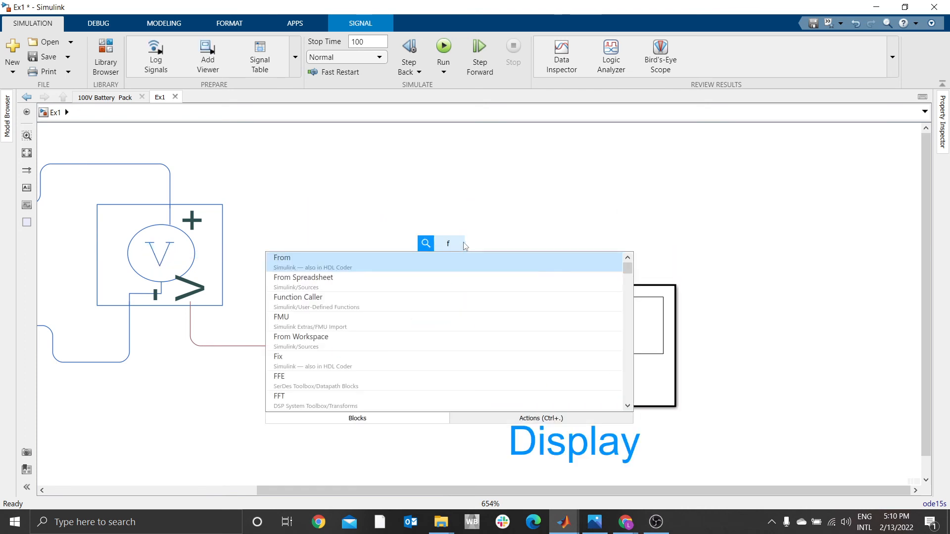
key("Escape")
key("space")
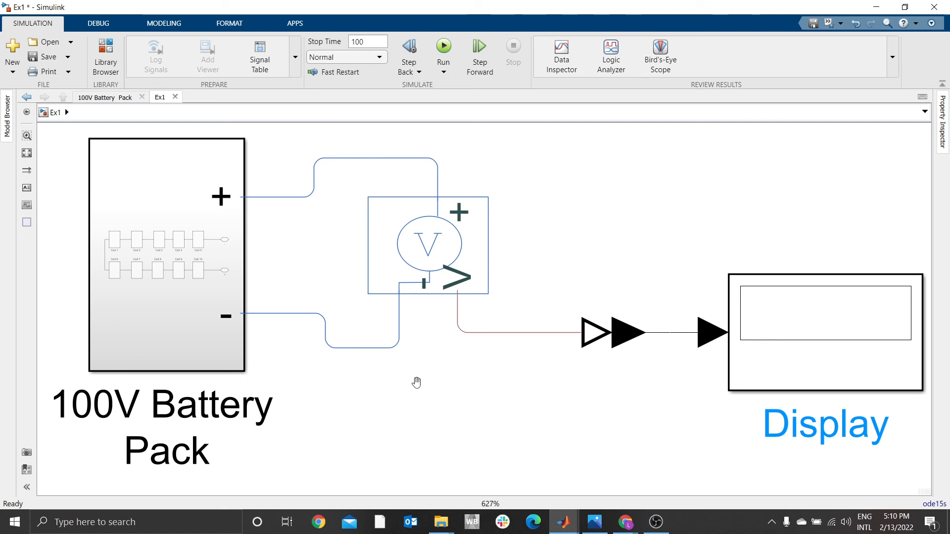
type("sol")
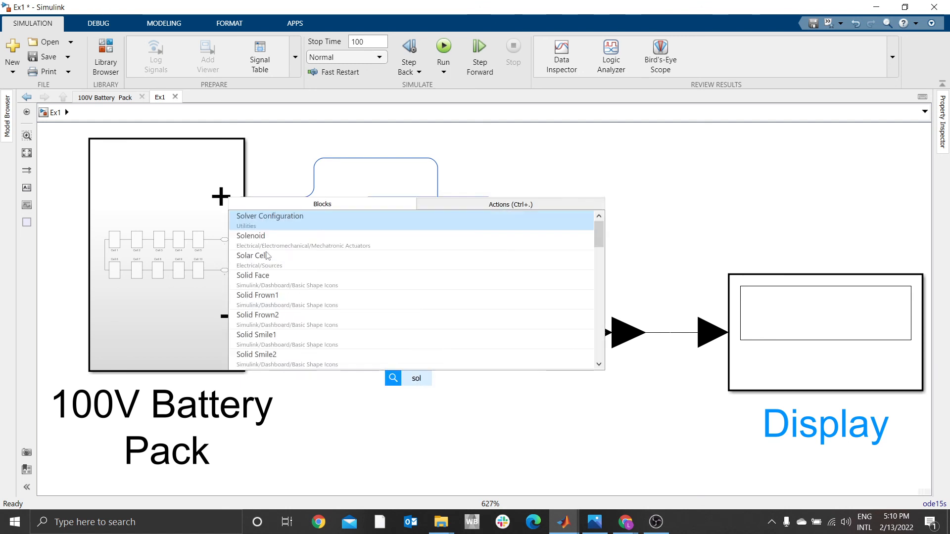
Insert a Solver Configuration block below the sensor and wire it to the sensor output line.
key("Return")
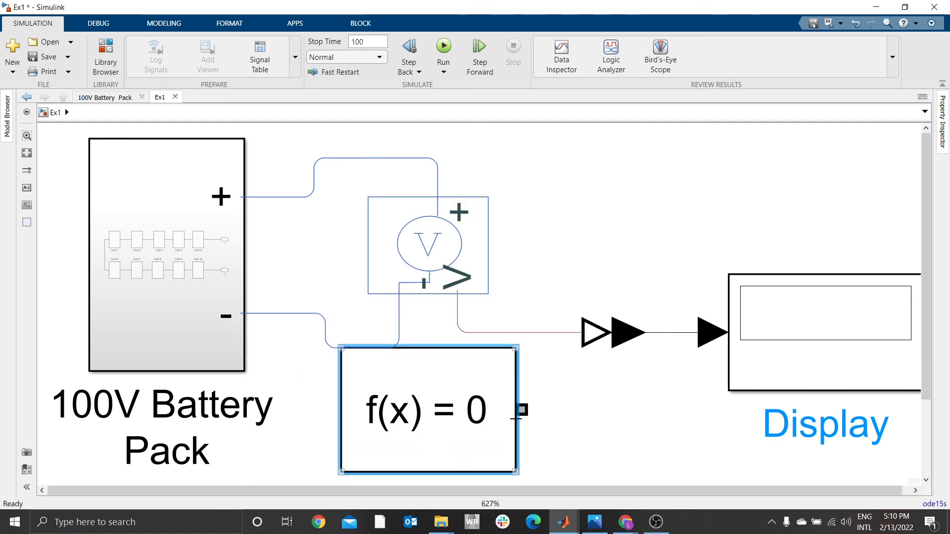
mouse_move(468, 417)
left_mouse_down()
mouse_move(628, 235)
mouse_move(628, 198)
mouse_move(679, 204)
mouse_move(454, 439)
left_mouse_up()
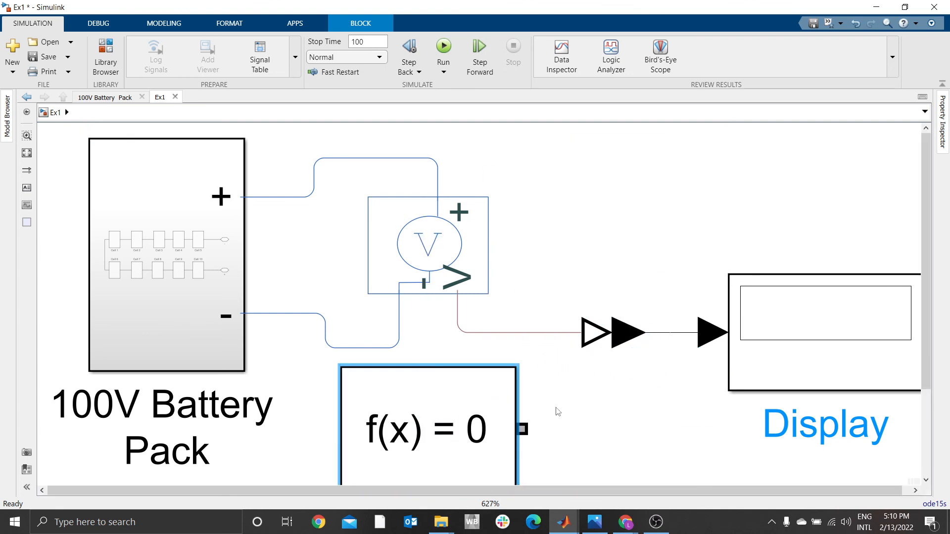
scroll(563, 405, "down", 3)
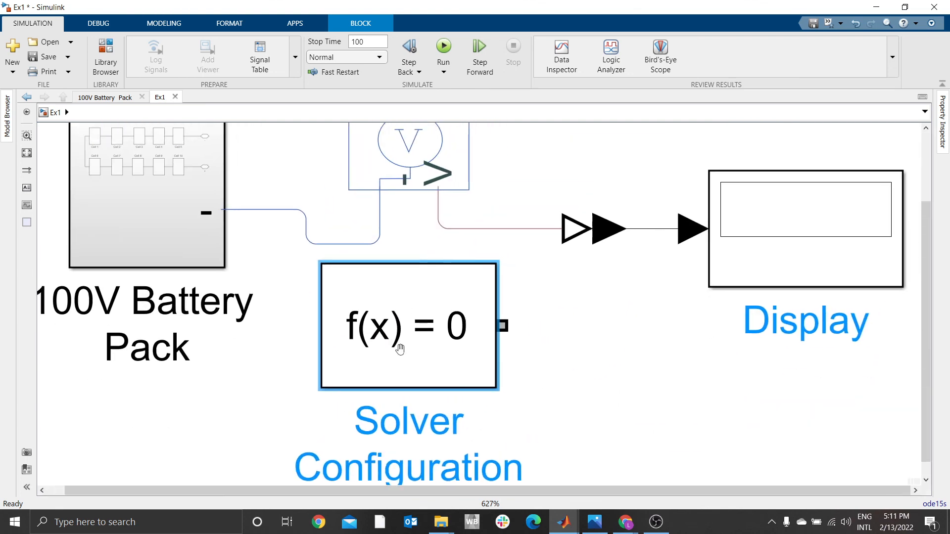
mouse_move(413, 338)
left_mouse_down()
mouse_move(334, 386)
mouse_move(316, 416)
left_mouse_up()
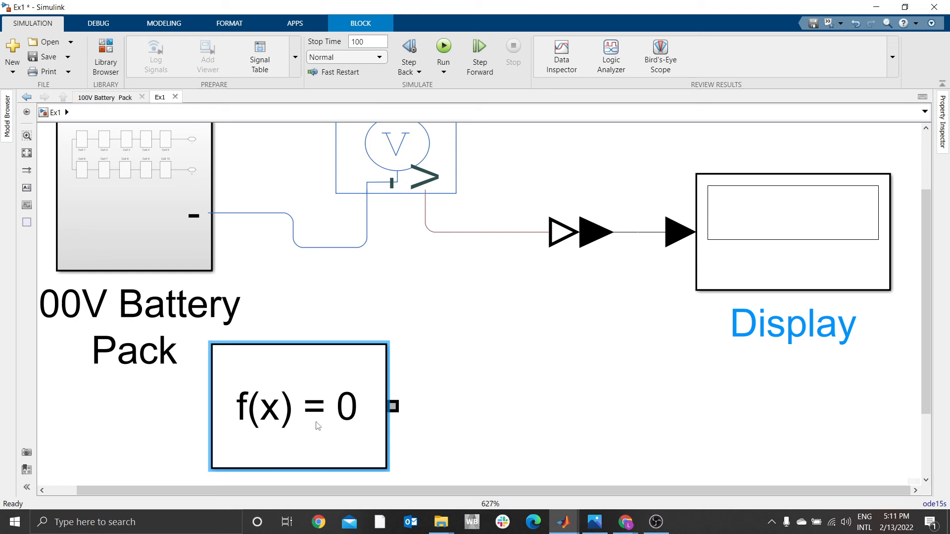
left_click_drag(392, 405, 447, 233)
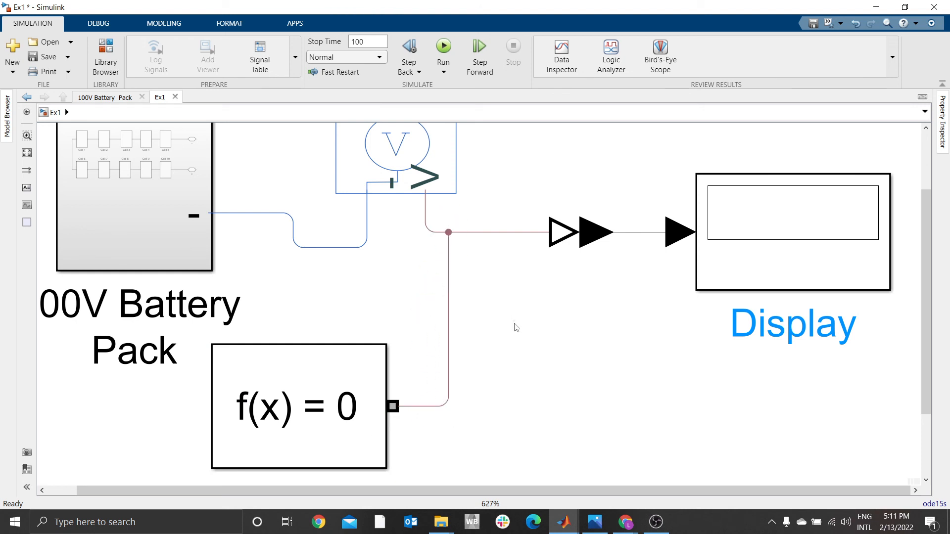
left_click_drag(532, 308, 631, 356)
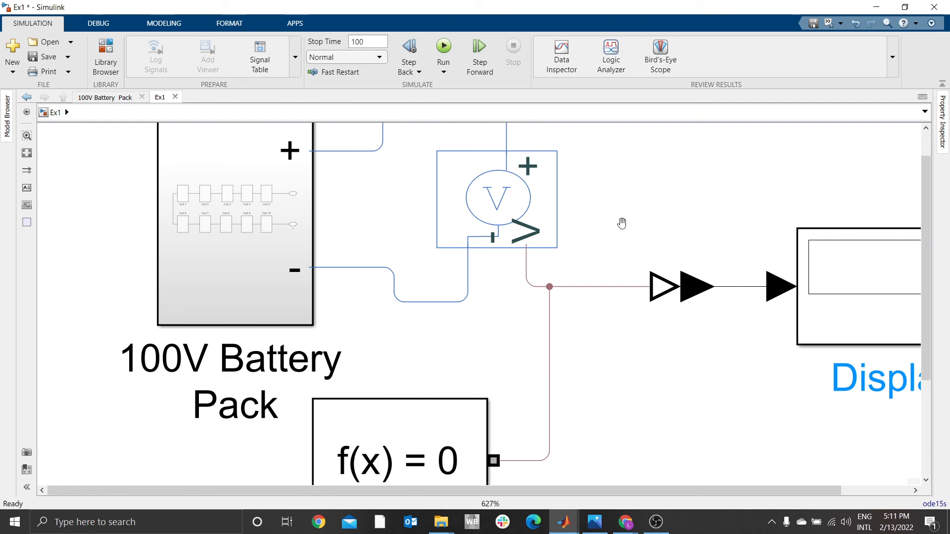
key("space")
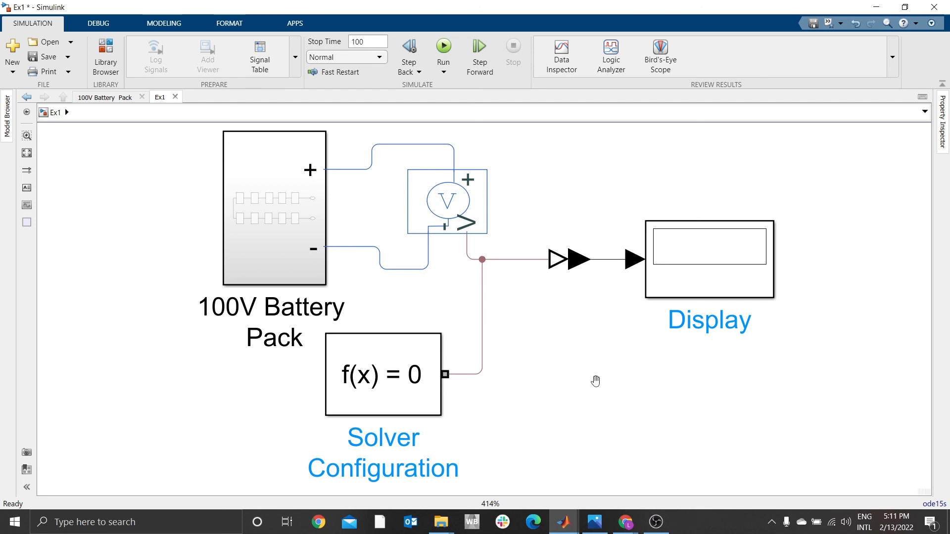
Quick-insert an Electrical Reference and place it beside the voltage sensor.
double_click(145, 224)
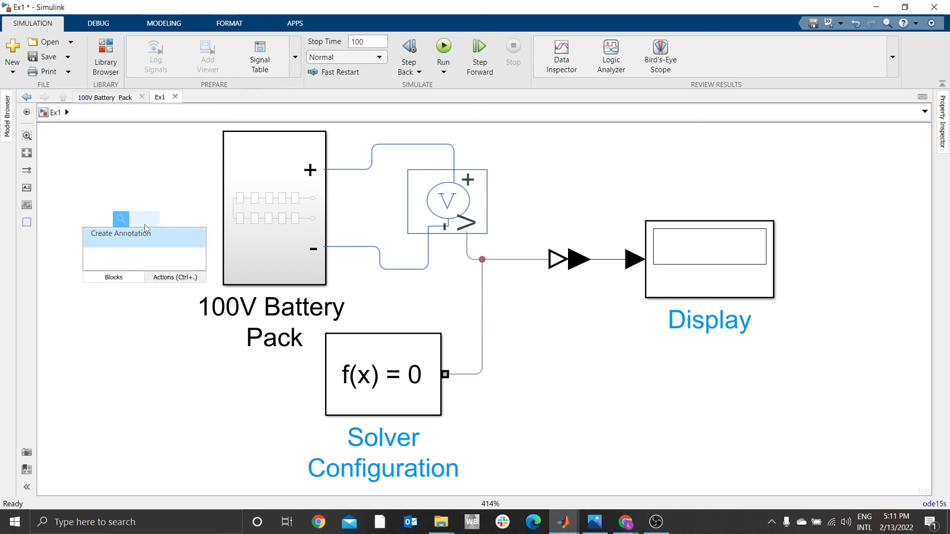
type("e")
left_click(101, 242)
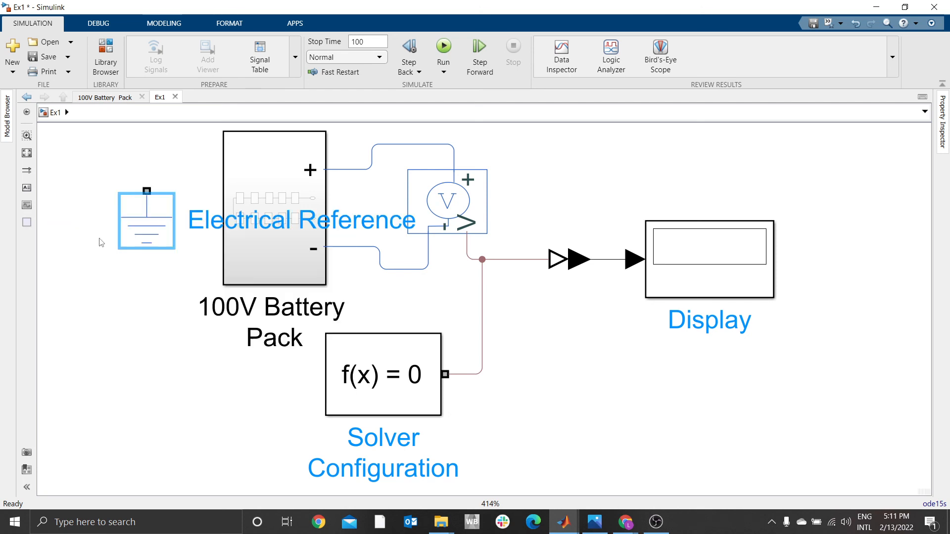
mouse_move(155, 221)
left_mouse_down()
mouse_move(249, 341)
mouse_move(575, 405)
mouse_move(512, 204)
mouse_move(418, 305)
mouse_move(363, 222)
mouse_move(561, 172)
mouse_move(565, 199)
left_mouse_up()
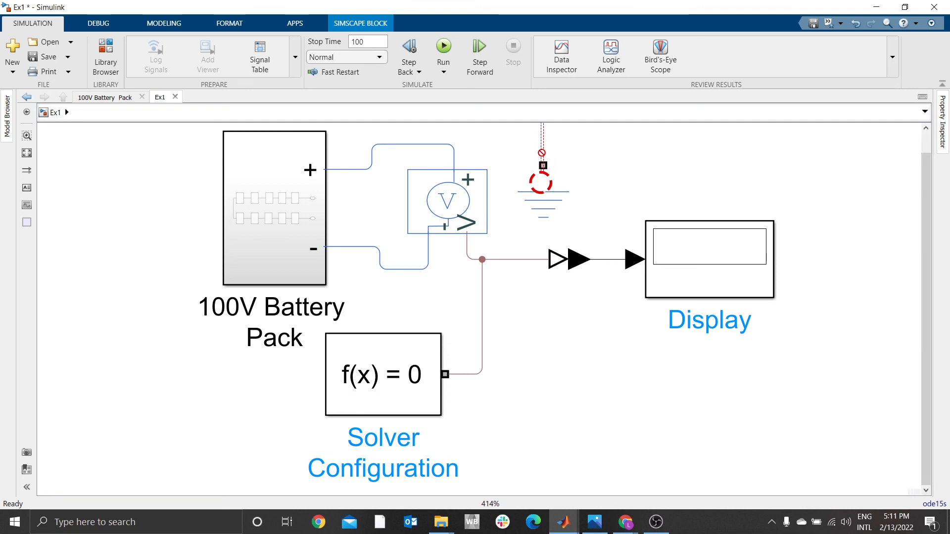
Wire the Electrical Reference ground to the battery's positive line and nudge the Display.
mouse_move(543, 165)
left_mouse_down()
mouse_move(455, 145)
mouse_move(528, 267)
left_mouse_up()
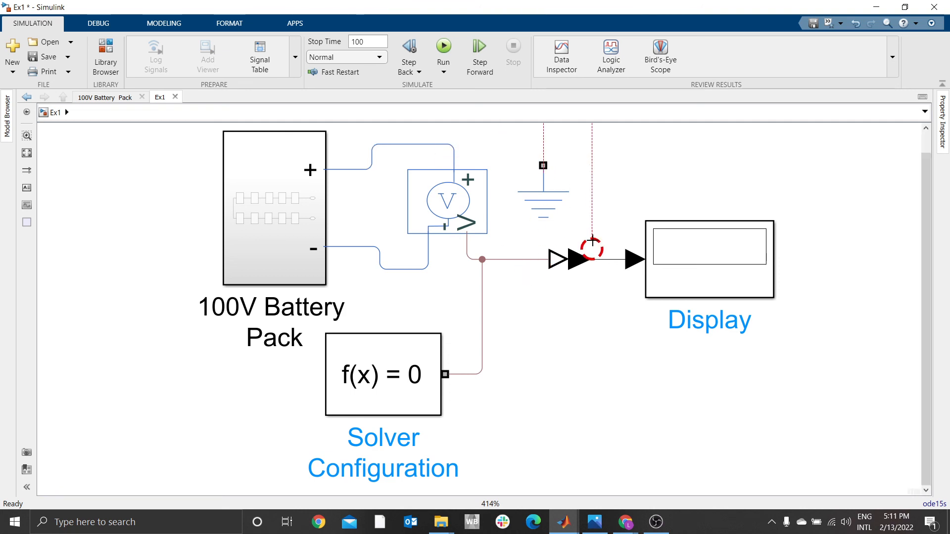
left_click_drag(527, 267, 454, 144)
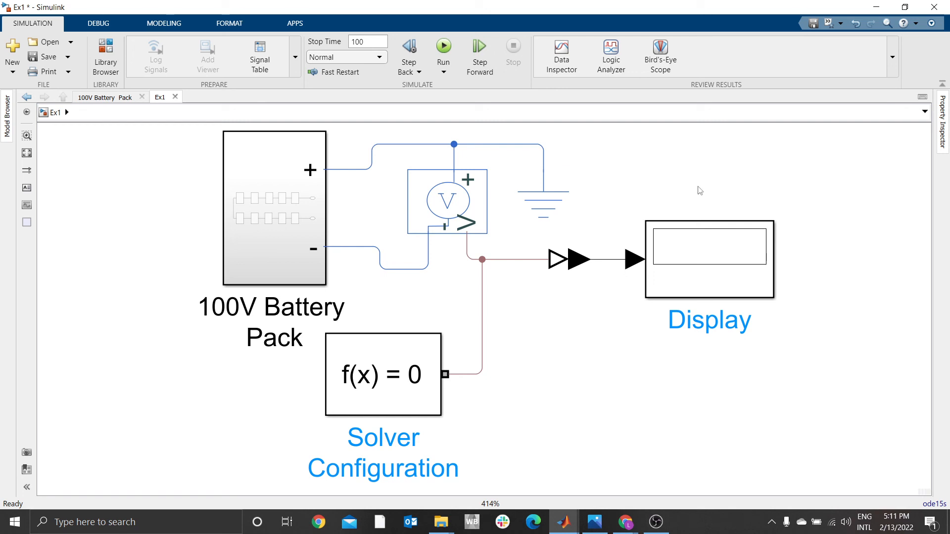
left_click(761, 251)
left_click_drag(687, 277, 700, 277)
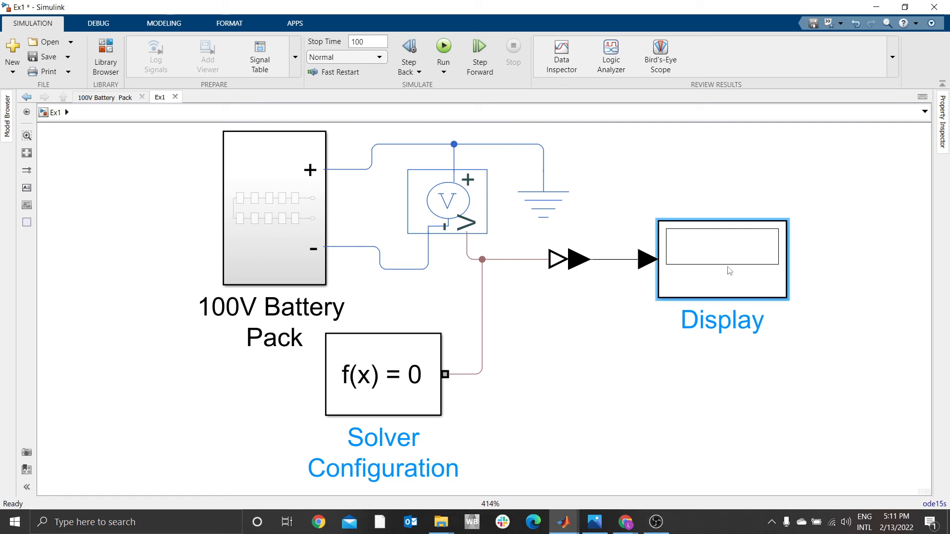
left_click(551, 314)
Run the simulation and check the Display reads 100 from the battery pack.
left_click(443, 51)
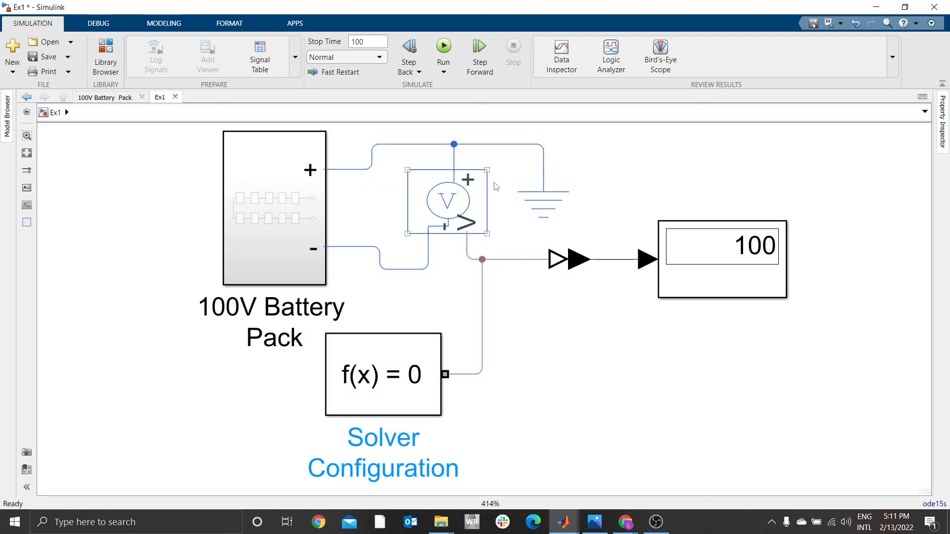
left_click(756, 258)
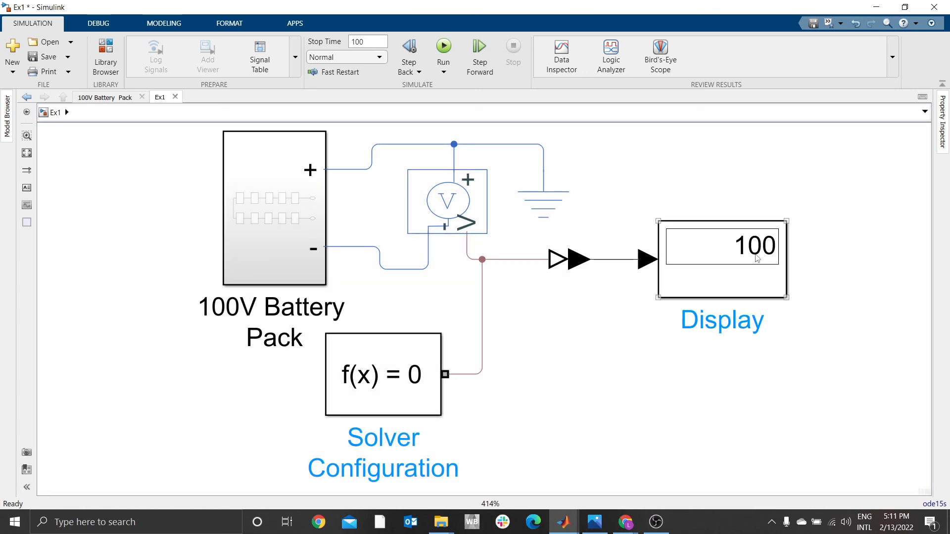
left_click(263, 217)
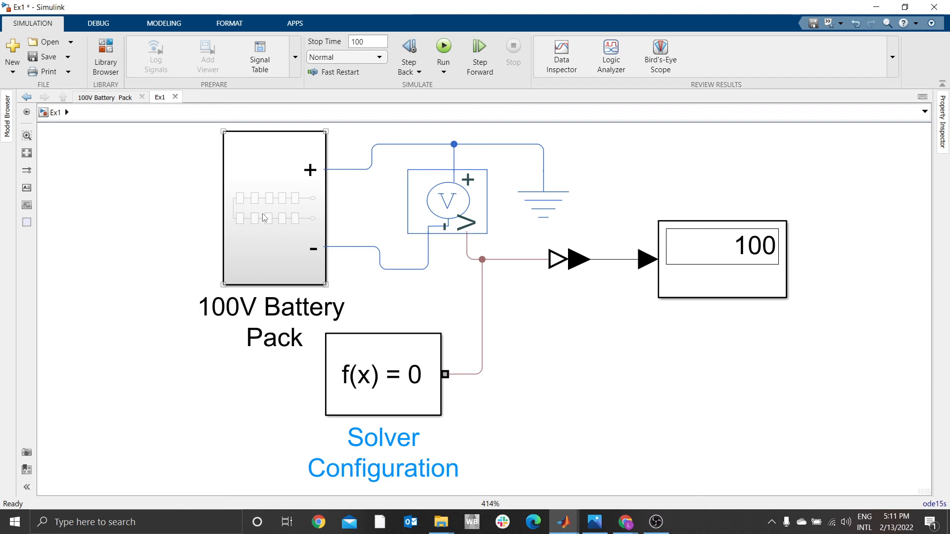
left_click(756, 261)
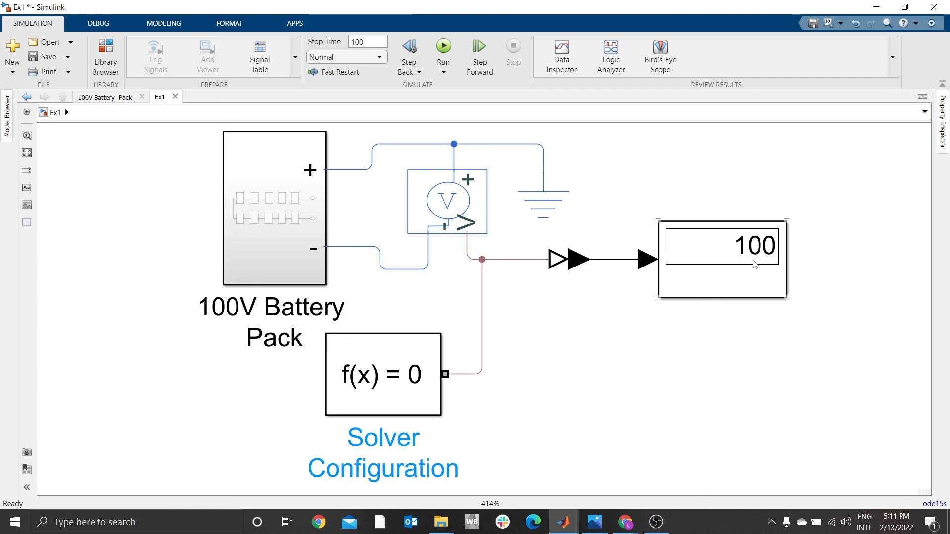
left_click(521, 367)
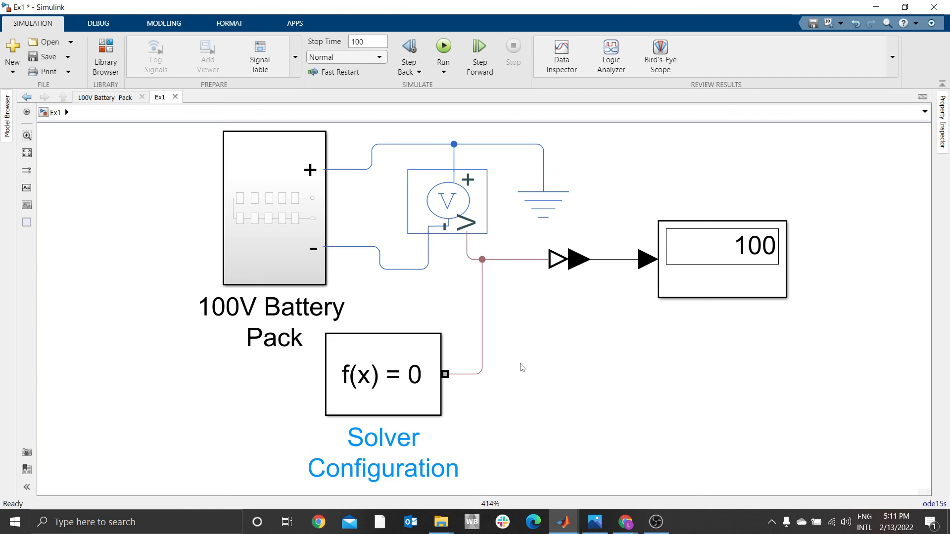